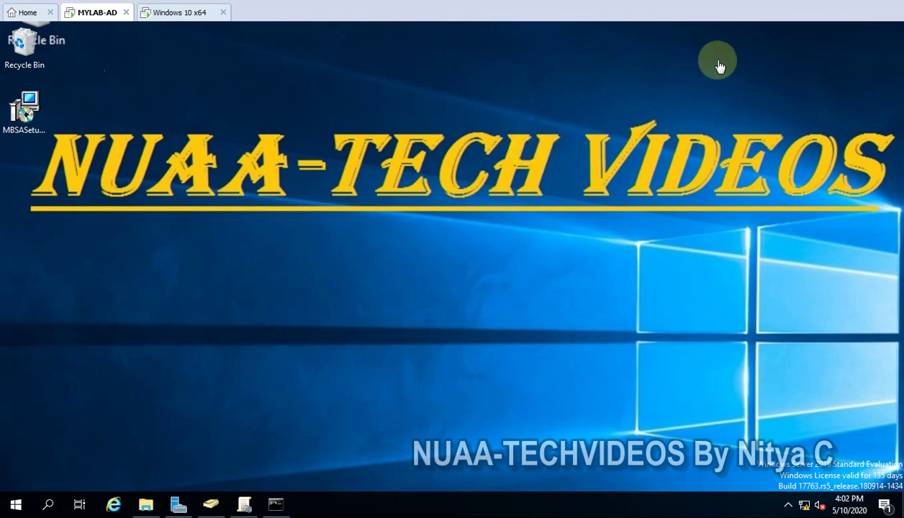
{"action": "right_click", "coordinate": [596, 132]}
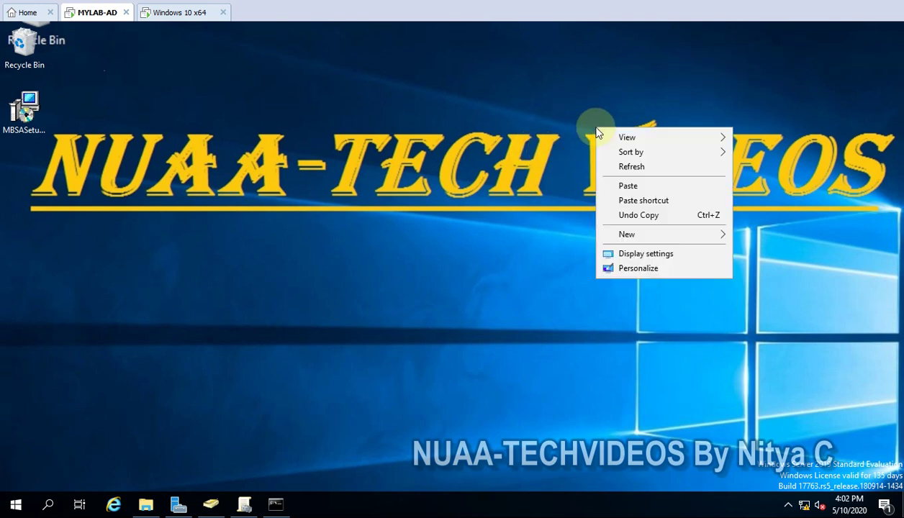
{"action": "left_click", "coordinate": [622, 168]}
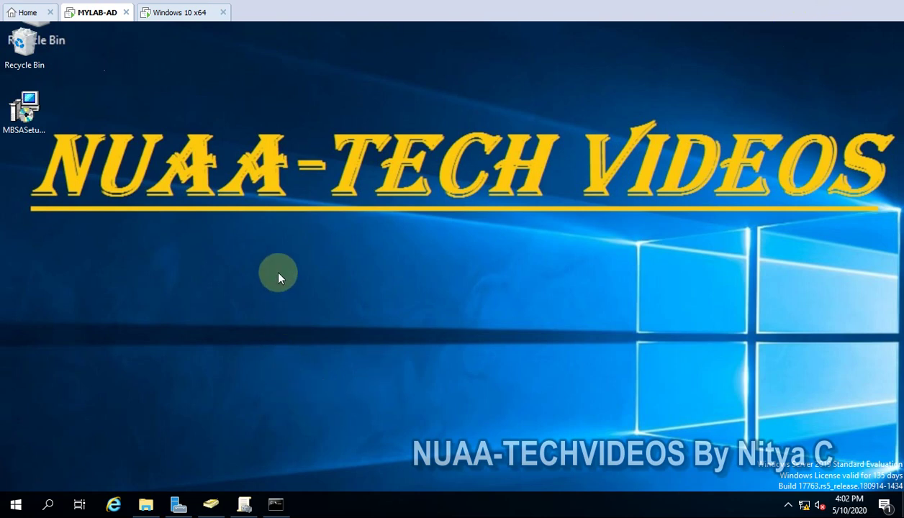
Open the Group Policy update GPO under the DEL organizational unit for editing in Group Policy Management.
{"action": "left_click", "coordinate": [244, 504]}
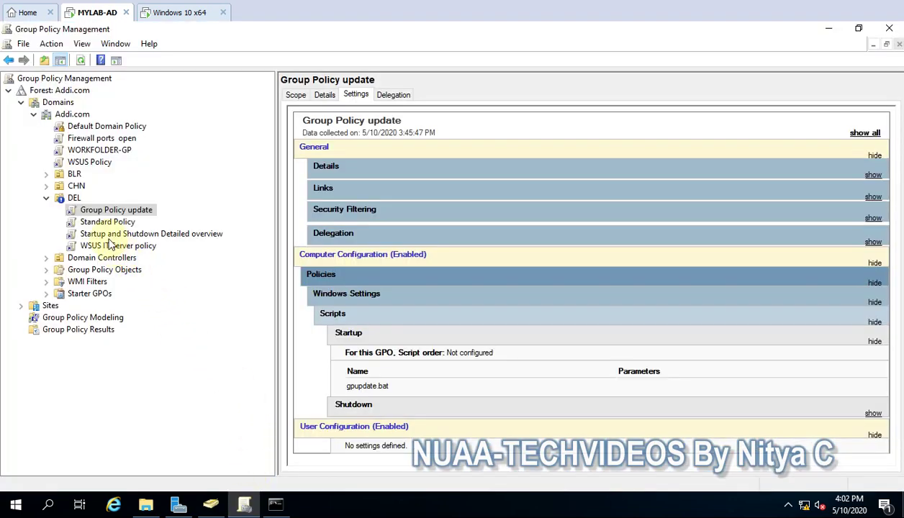
{"action": "left_click", "coordinate": [109, 222]}
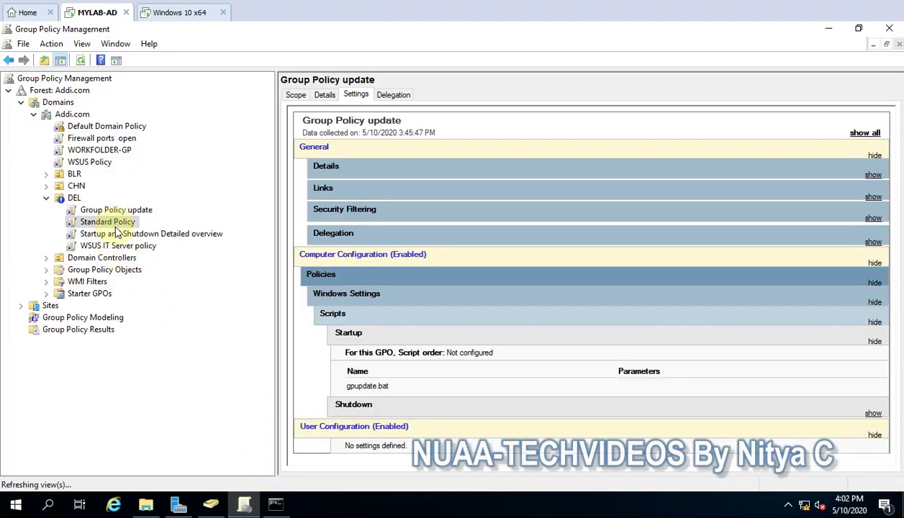
{"action": "left_click", "coordinate": [113, 209]}
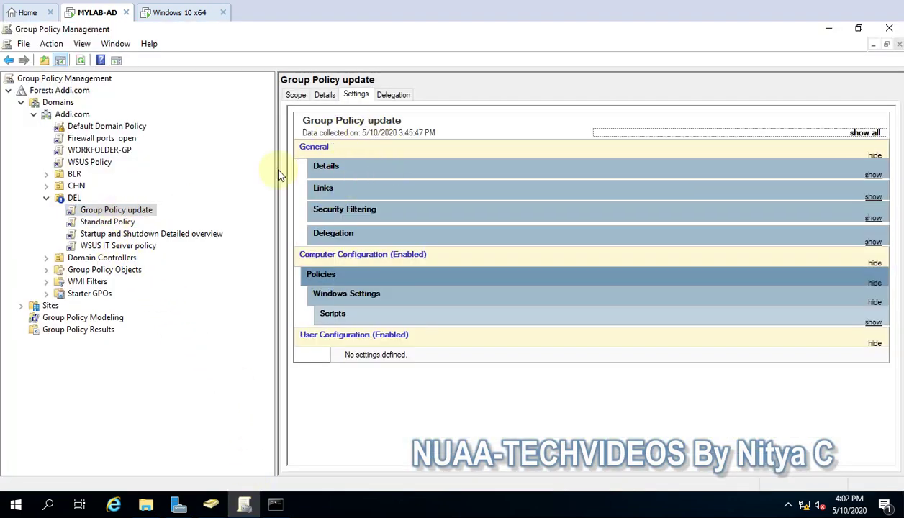
{"action": "right_click", "coordinate": [125, 209]}
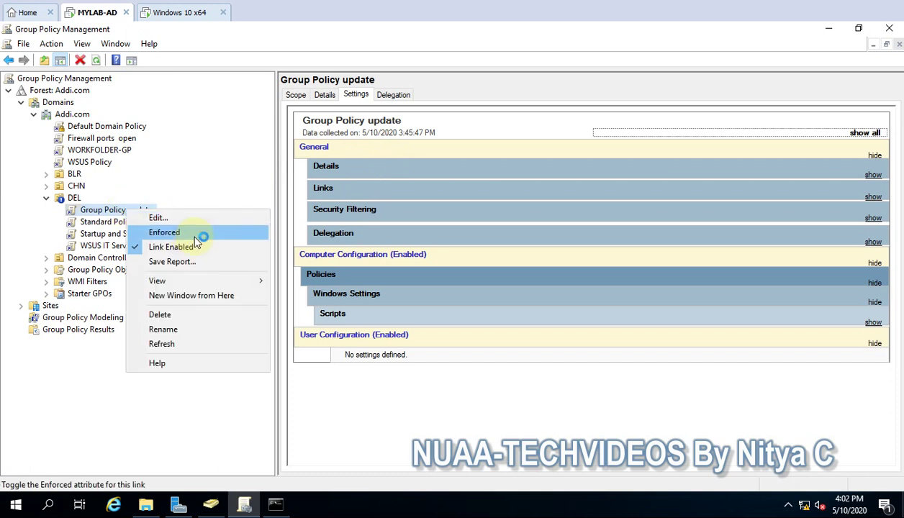
{"action": "left_click", "coordinate": [162, 219]}
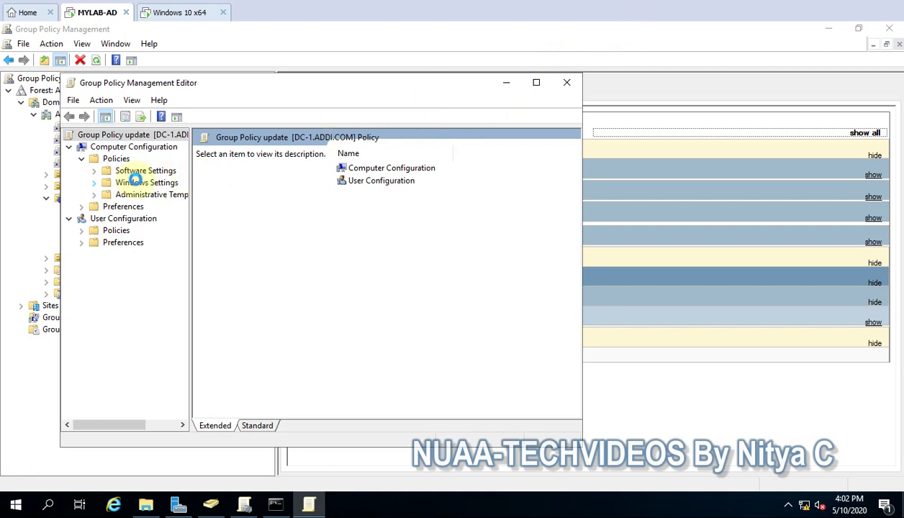
Examine the computer startup scripts assigned under Windows Settings in the Group Policy update policy.
{"action": "double_click", "coordinate": [133, 182]}
{"action": "left_click_drag", "start_coordinate": [191, 164], "coordinate": [298, 164]}
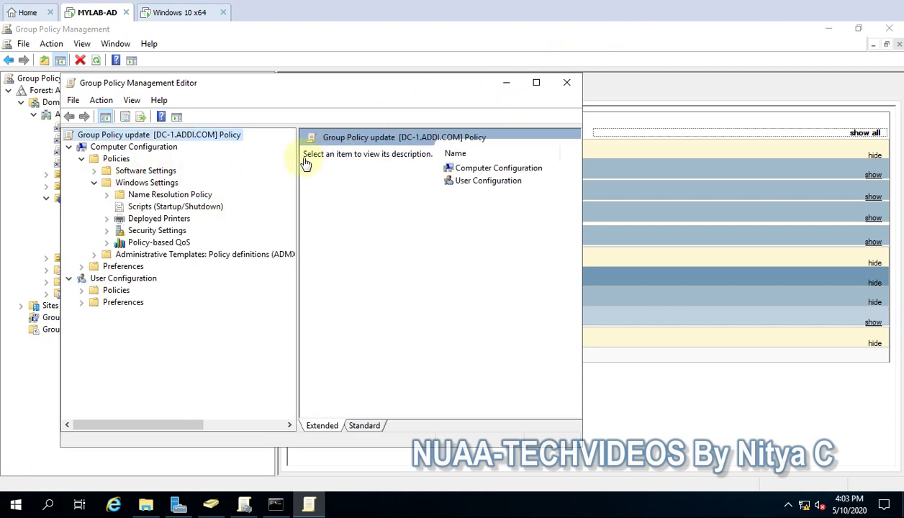
{"action": "left_click", "coordinate": [170, 209]}
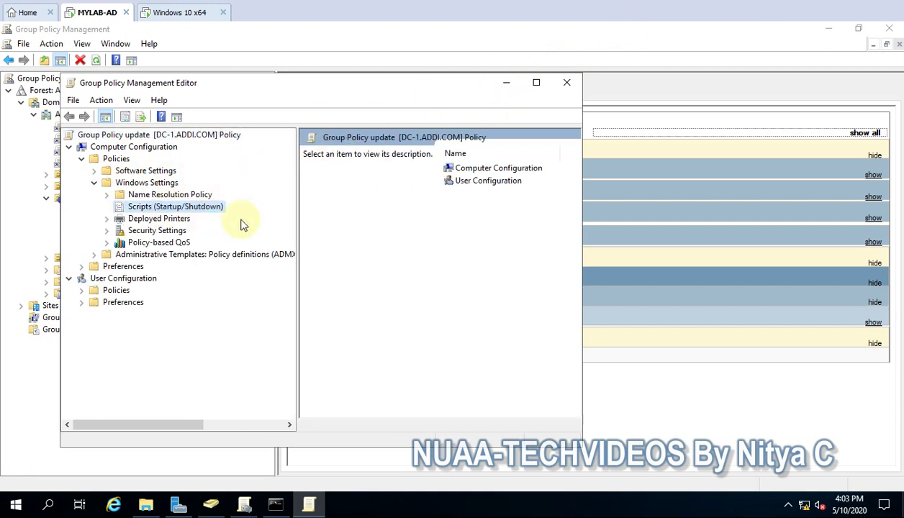
{"action": "left_click", "coordinate": [466, 169]}
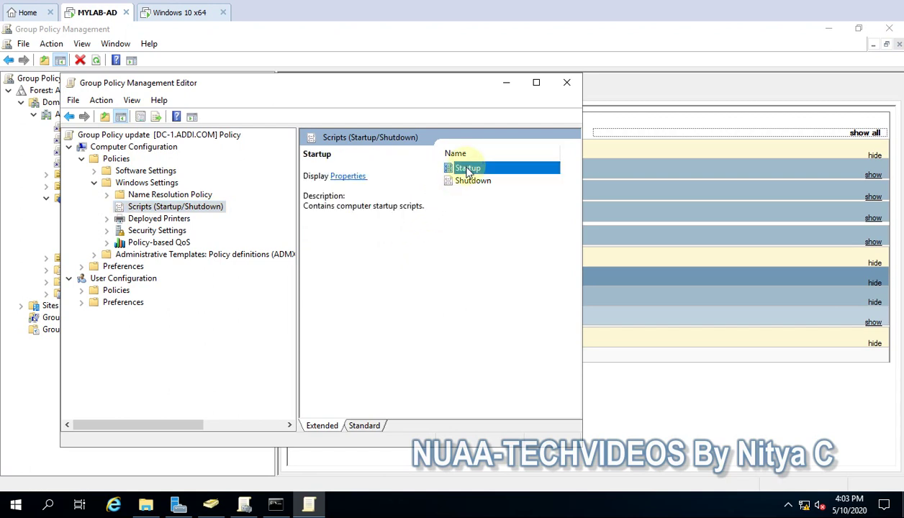
{"action": "double_click", "coordinate": [467, 169]}
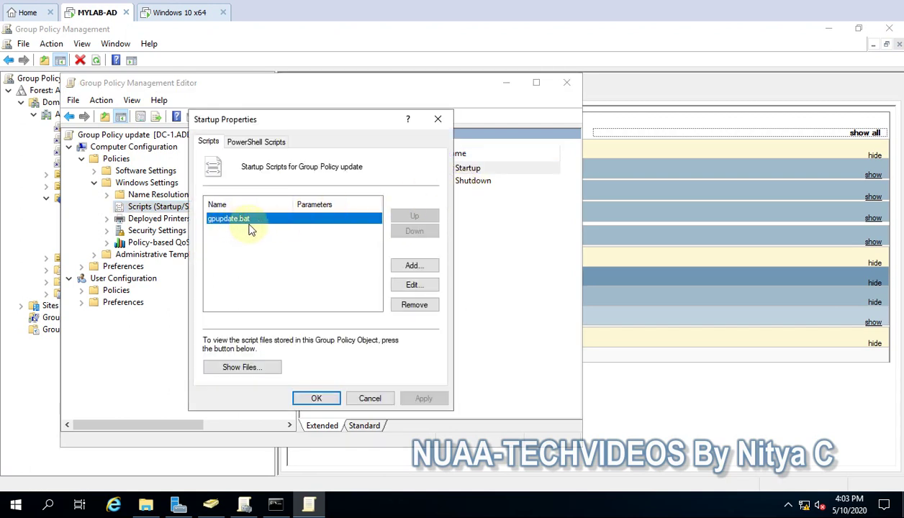
{"action": "left_click", "coordinate": [368, 399]}
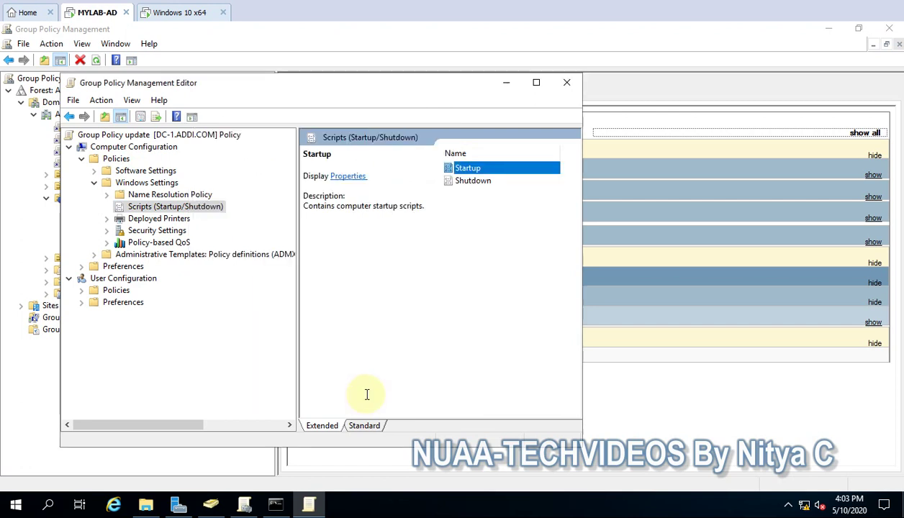
Examine the computer shutdown scripts of the same policy and close the policy editor without changes.
{"action": "double_click", "coordinate": [470, 185]}
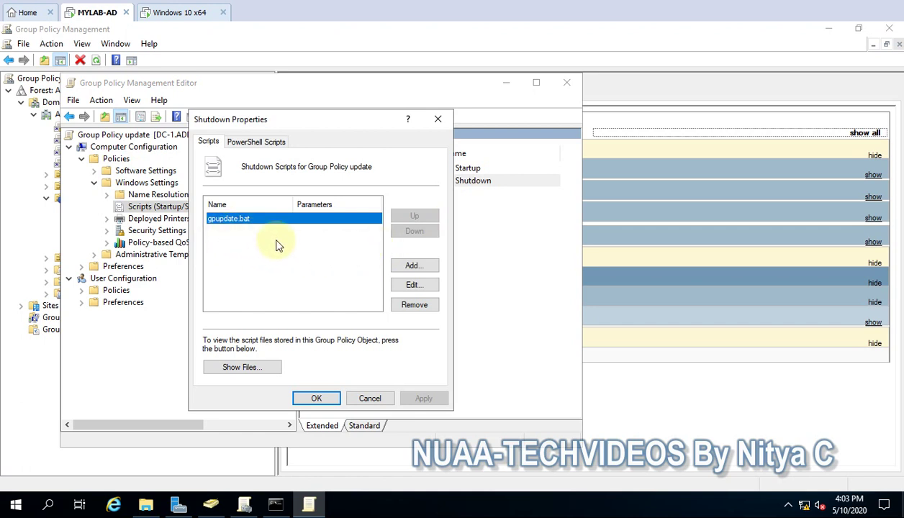
{"action": "left_click", "coordinate": [362, 397]}
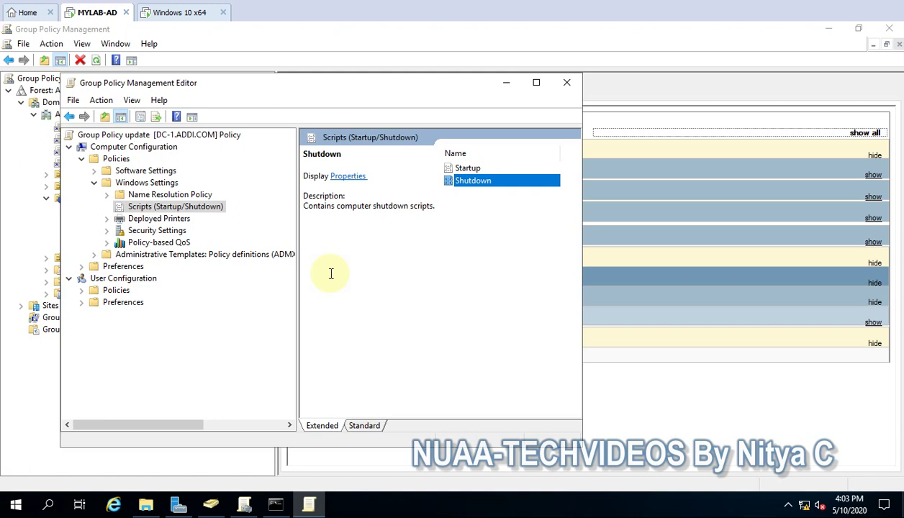
{"action": "left_click", "coordinate": [567, 82]}
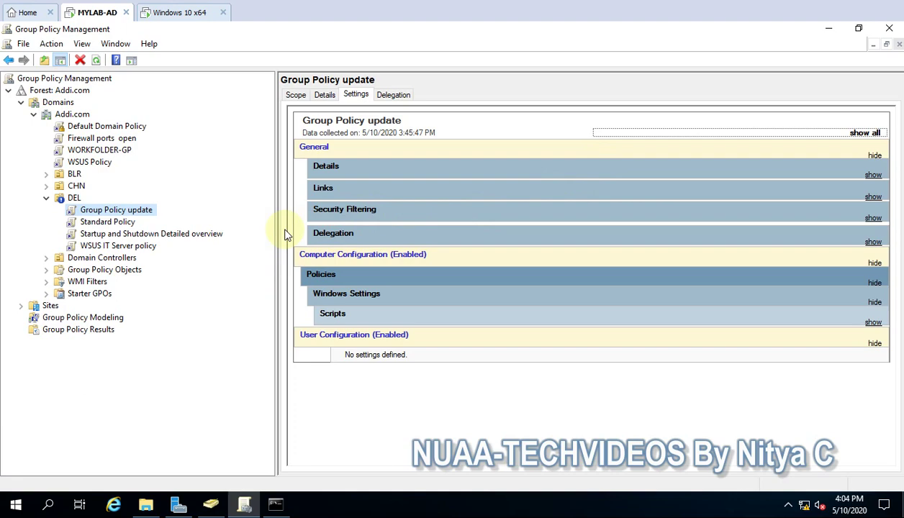
Switch to the Windows 10 x64 virtual machine and restart it.
{"action": "left_click", "coordinate": [163, 16]}
{"action": "right_click", "coordinate": [351, 138]}
{"action": "left_click", "coordinate": [403, 177]}
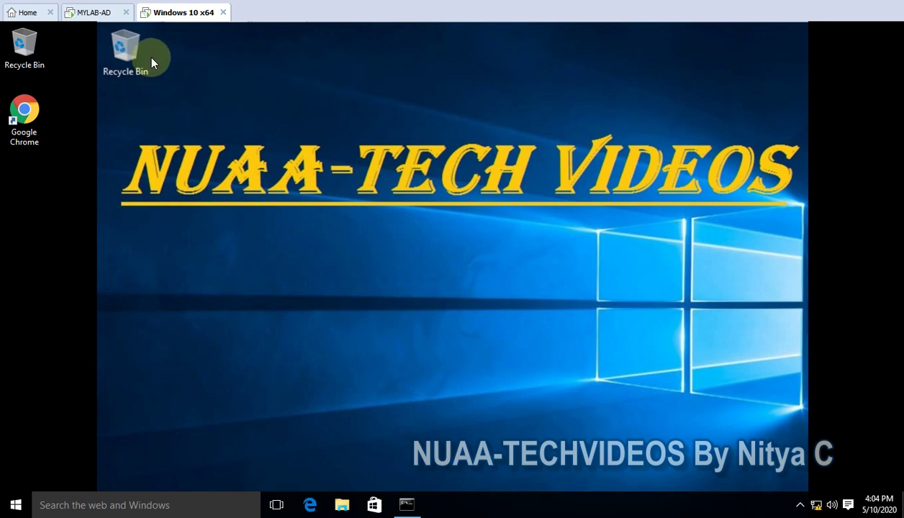
{"action": "right_click", "coordinate": [15, 505]}
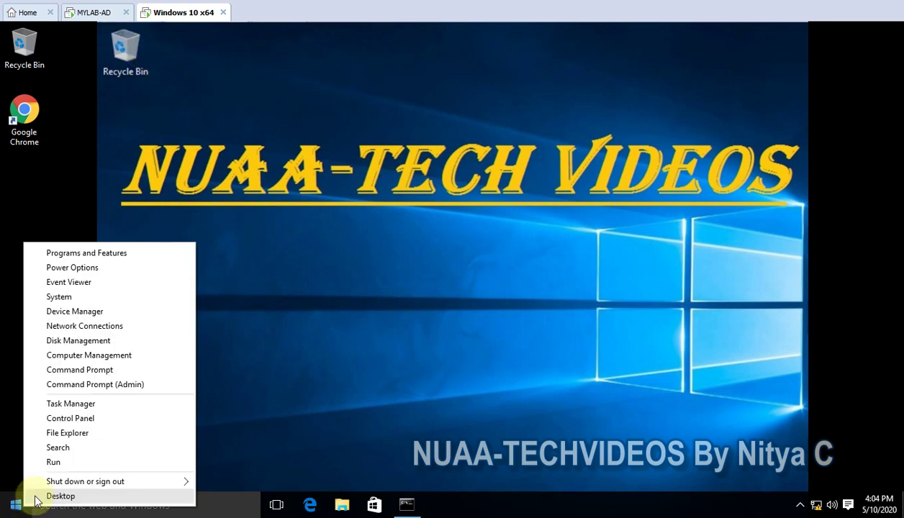
{"action": "mouse_move", "coordinate": [89, 486]}
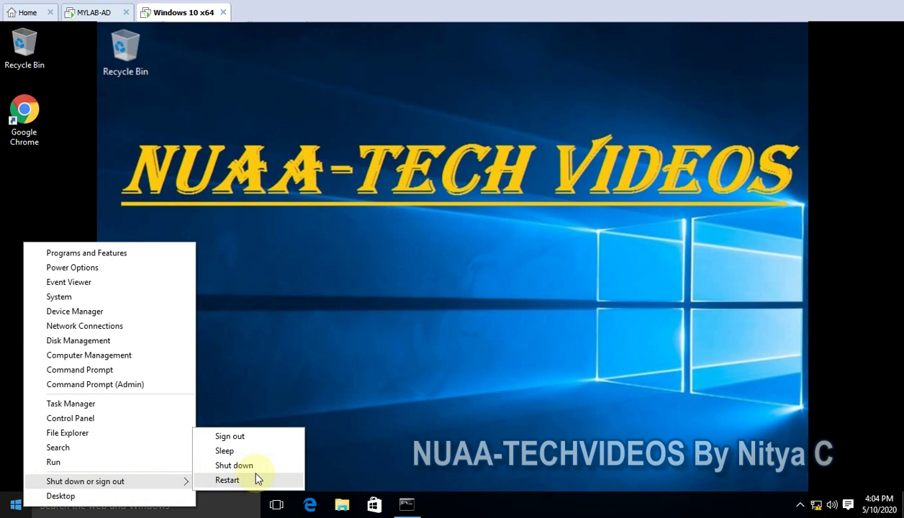
{"action": "left_click", "coordinate": [238, 479]}
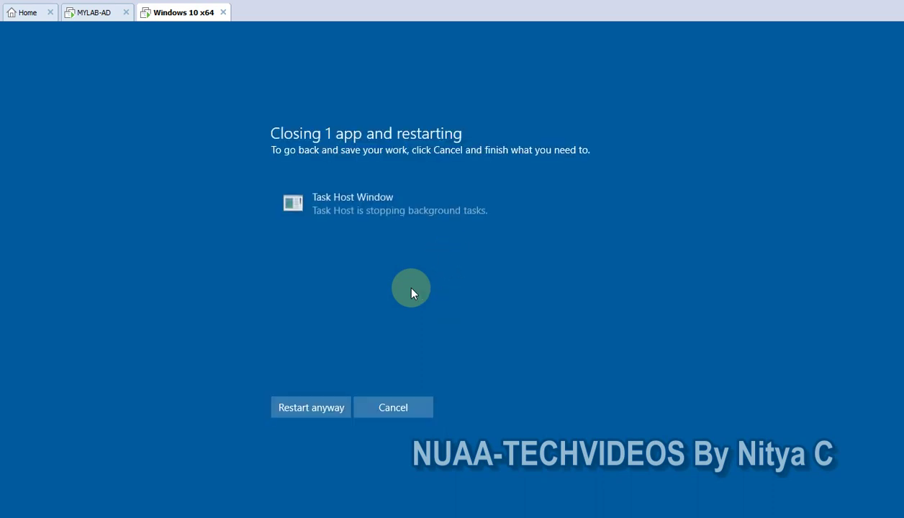
{"action": "left_click", "coordinate": [343, 397]}
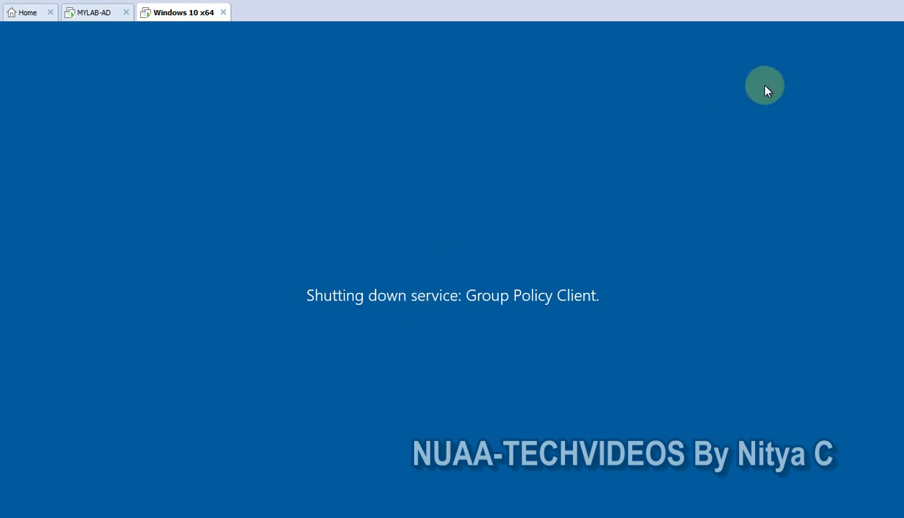
On the MYLAB-AD machine, create a GPO named "Reduce GP processing time" linked to the DEL organizational unit.
{"action": "left_click", "coordinate": [97, 12]}
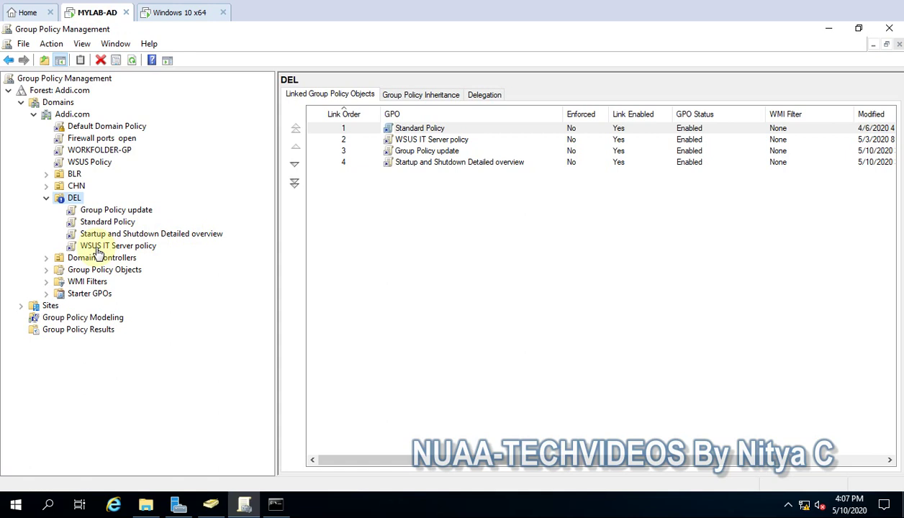
{"action": "right_click", "coordinate": [64, 197]}
{"action": "left_click", "coordinate": [127, 207]}
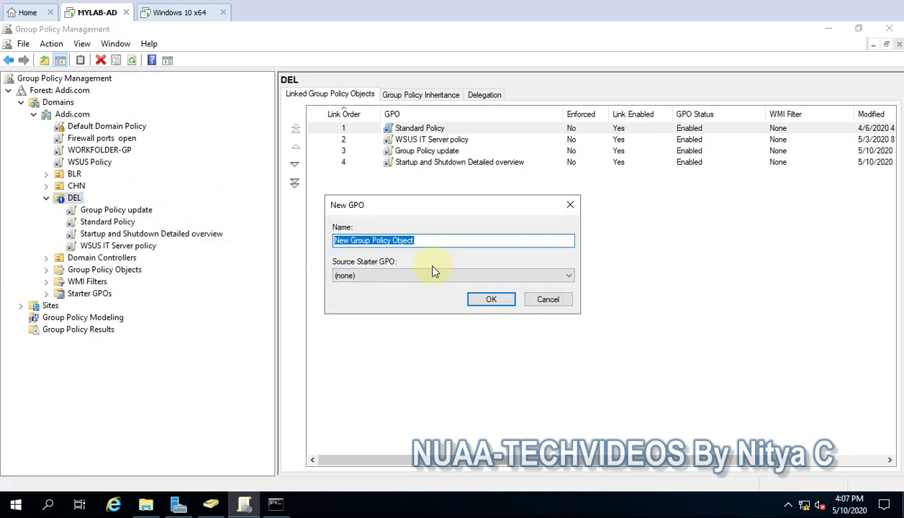
{"action": "type", "text": "Re"}
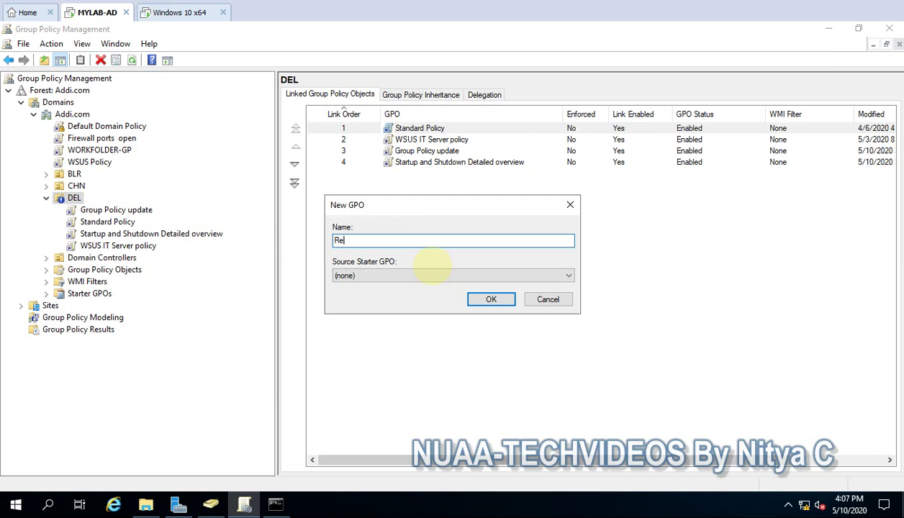
{"action": "type", "text": "duce"}
{"action": "type", "text": "GP  T"}
{"action": "type", "text": " r"}
{"action": "type", "text": "o"}
{"action": "type", "text": "cessing time"}
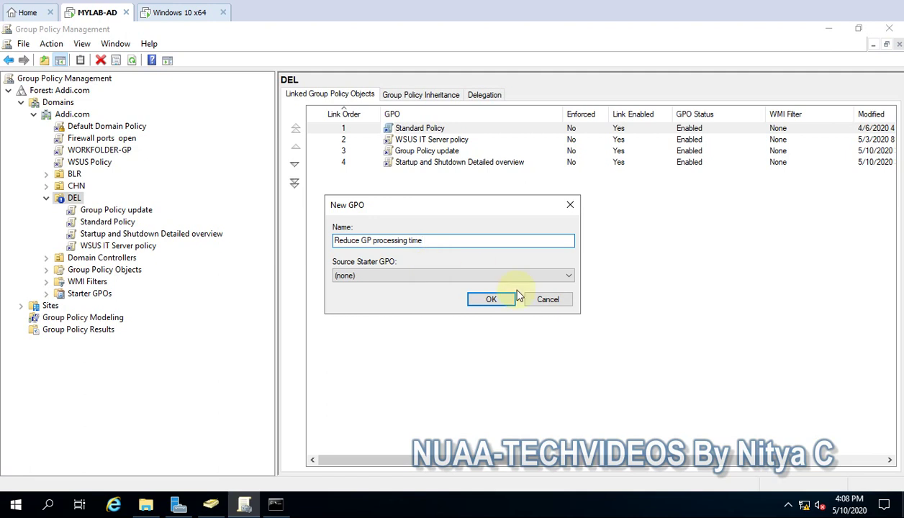
{"action": "left_click", "coordinate": [495, 300]}
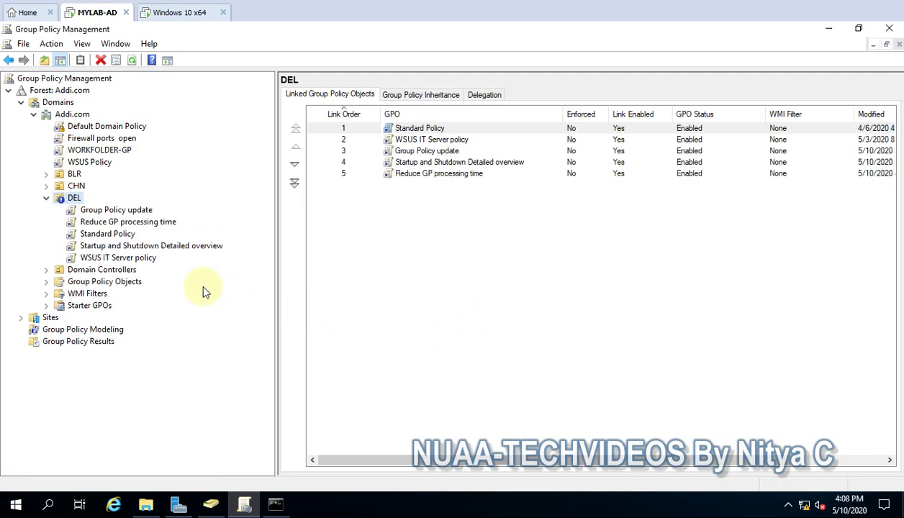
Open the Reduce GP processing time GPO for editing in a maximized editor window.
{"action": "left_click", "coordinate": [115, 222]}
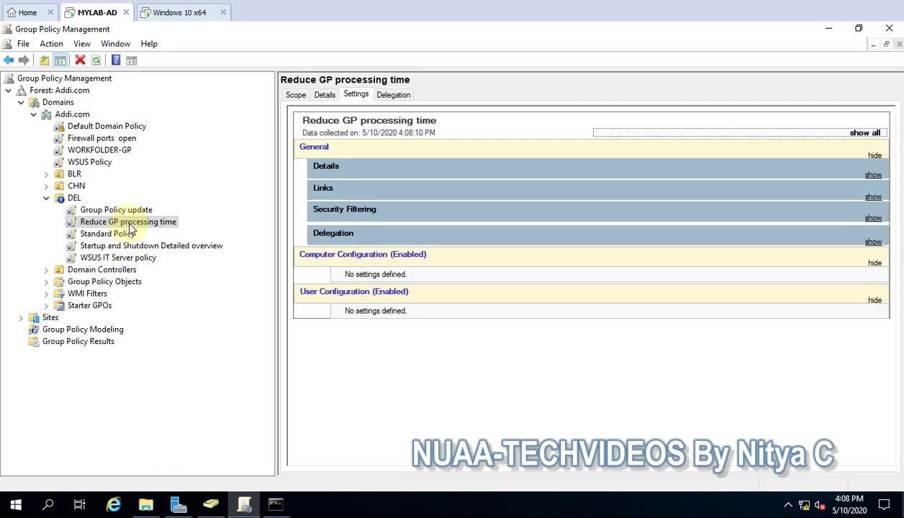
{"action": "right_click", "coordinate": [129, 227]}
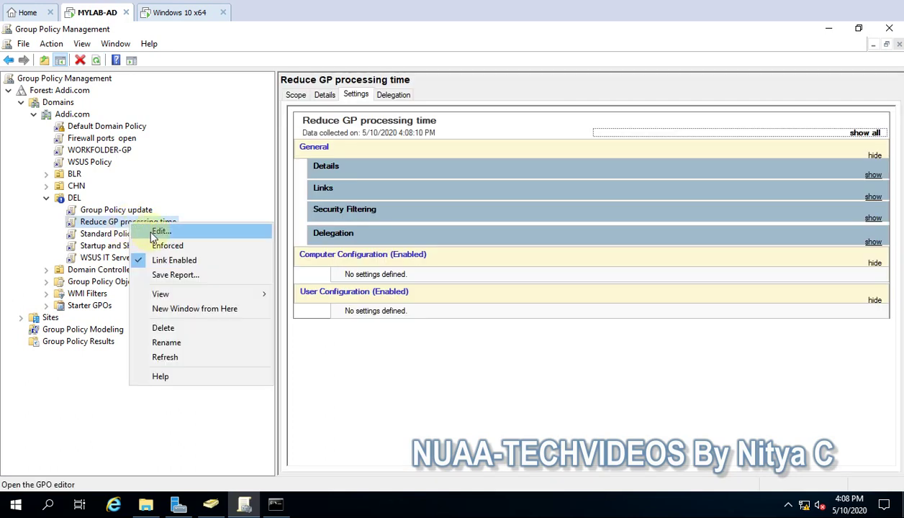
{"action": "left_click", "coordinate": [148, 228]}
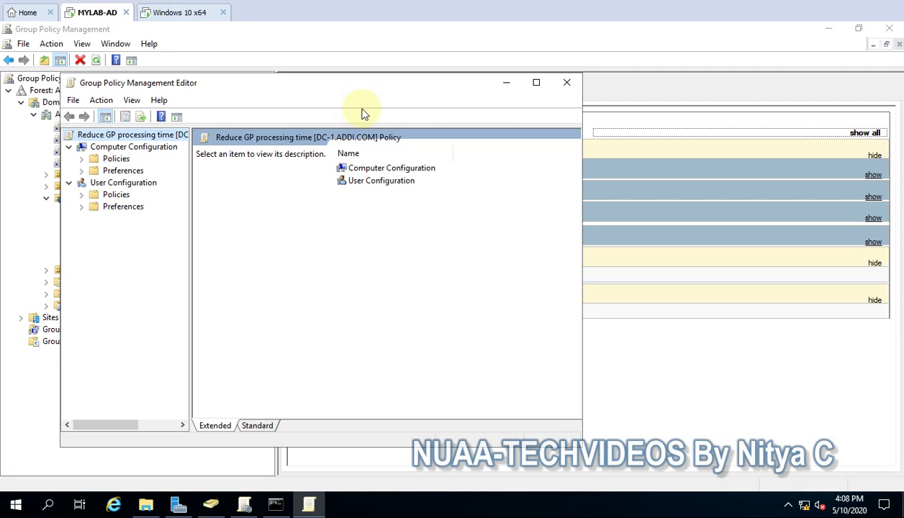
{"action": "double_click", "coordinate": [366, 88]}
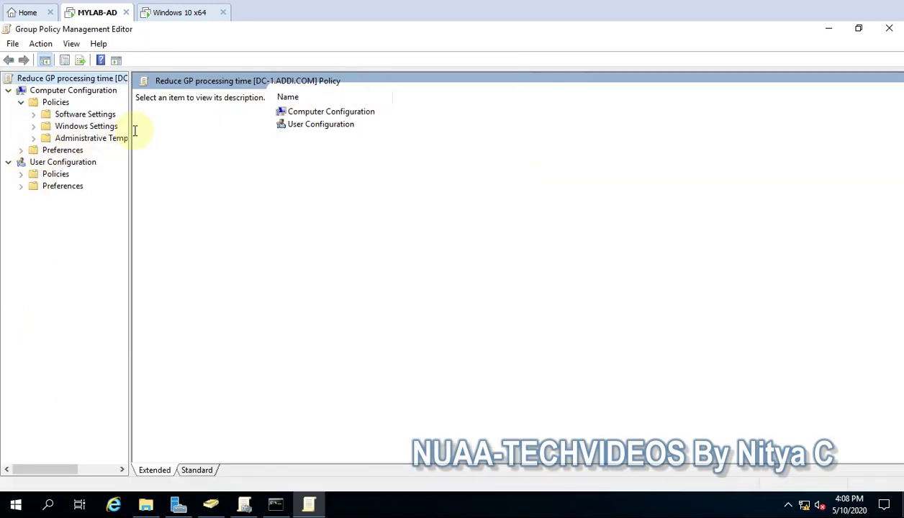
Show the Scripts policies under Computer Configuration's Administrative Templates, System, and select "Run Windows PowerShell scripts first at user logon, logoff".
{"action": "left_click", "coordinate": [33, 137]}
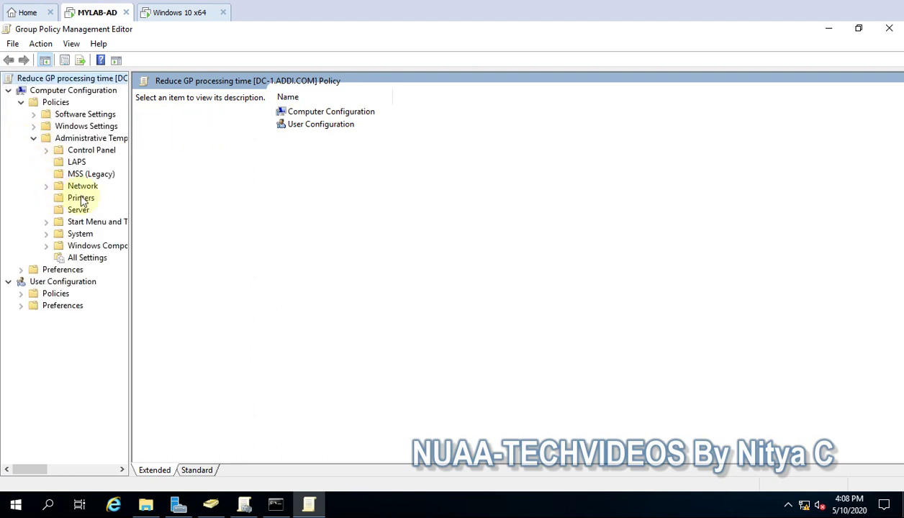
{"action": "left_click_drag", "start_coordinate": [129, 155], "coordinate": [225, 174]}
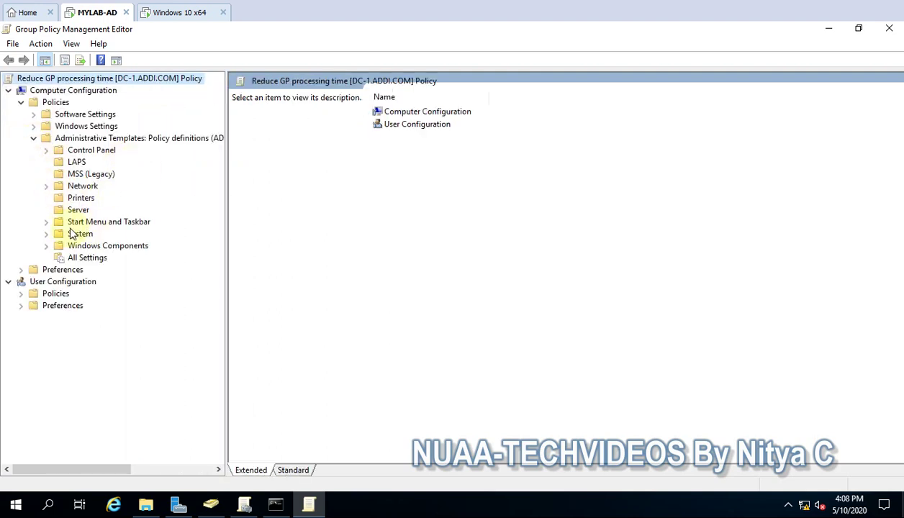
{"action": "left_click", "coordinate": [47, 234]}
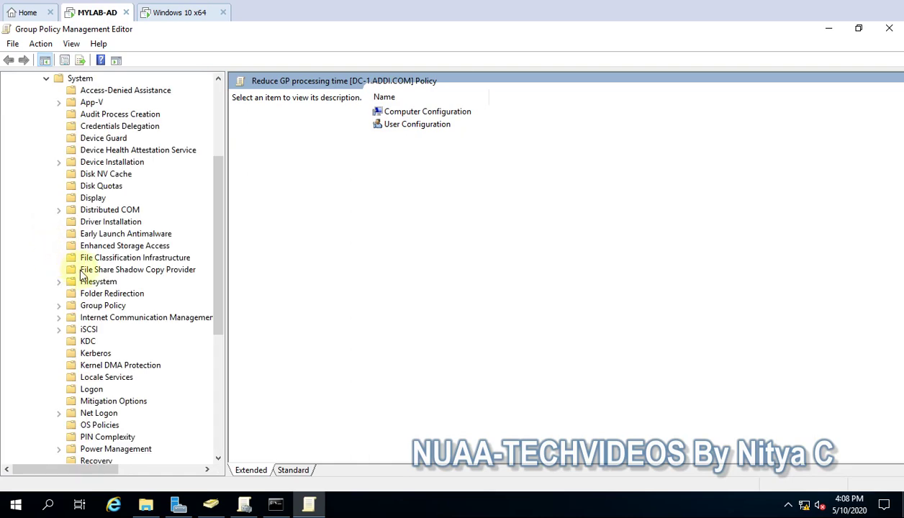
{"action": "scroll", "coordinate": [83, 275], "scroll_direction": "up", "scroll_amount": 2}
{"action": "scroll", "coordinate": [82, 276], "scroll_direction": "down", "scroll_amount": 8}
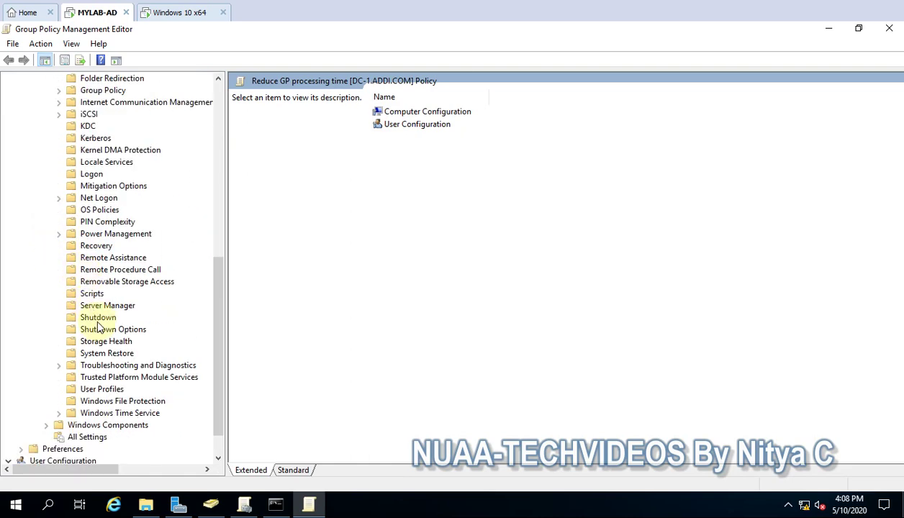
{"action": "left_click", "coordinate": [90, 293]}
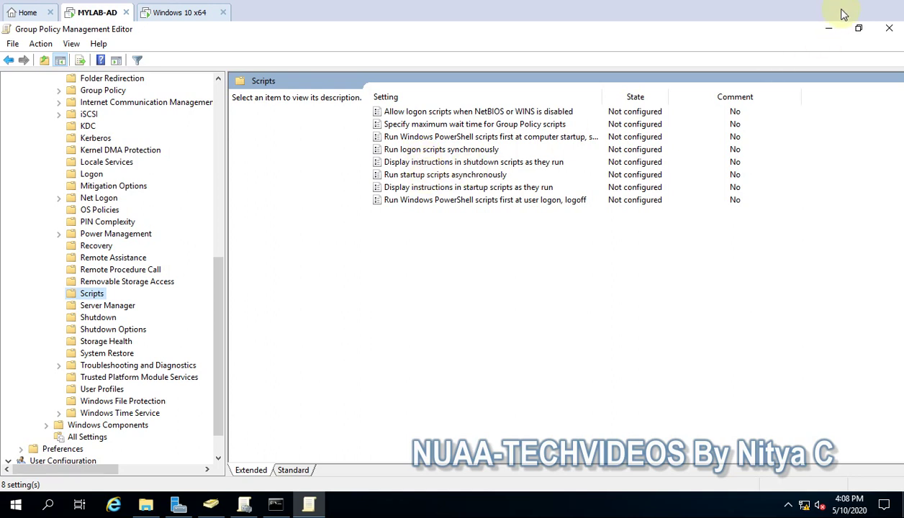
{"action": "left_click", "coordinate": [432, 200]}
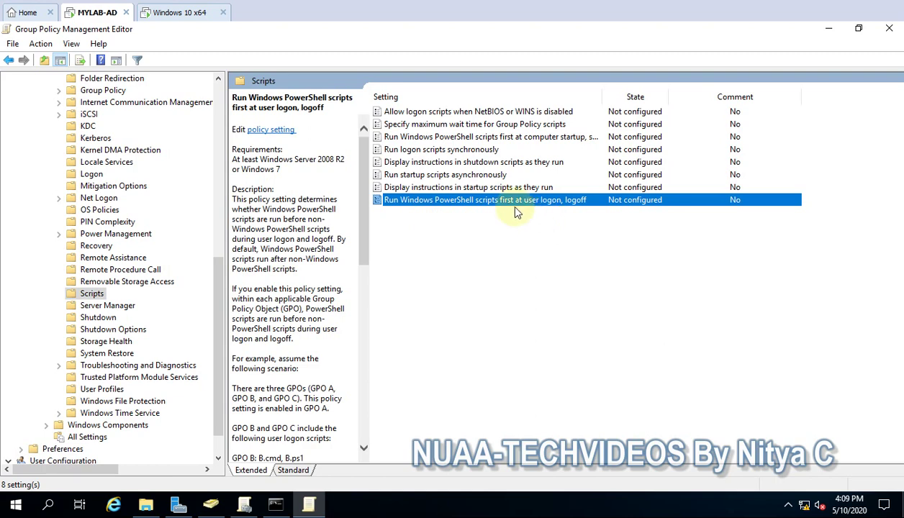
Open the "Specify maximum wait time for Group Policy scripts" policy and set it to Enabled.
{"action": "left_click", "coordinate": [447, 125]}
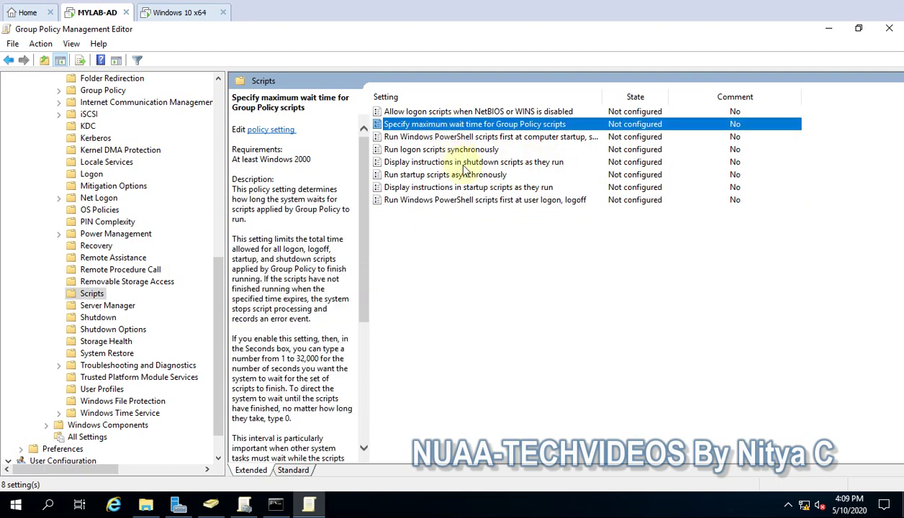
{"action": "double_click", "coordinate": [480, 128]}
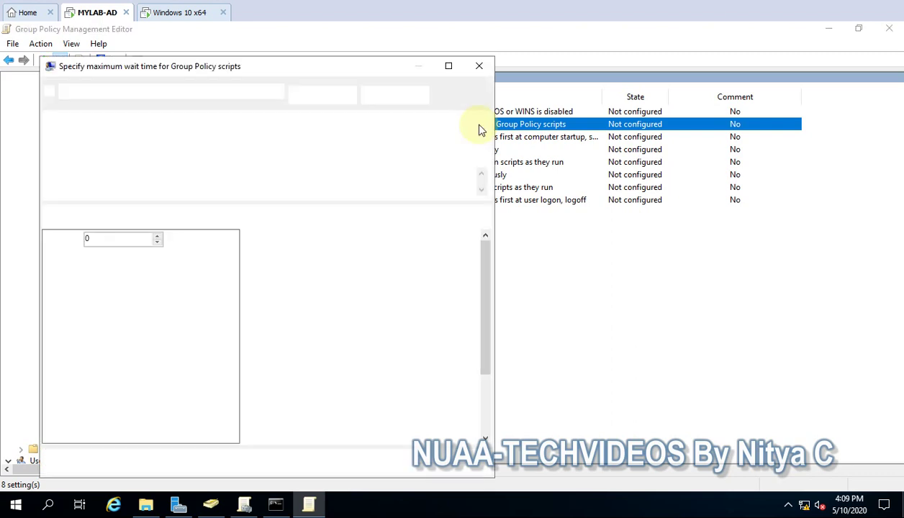
{"action": "left_click_drag", "start_coordinate": [303, 69], "coordinate": [554, 77]}
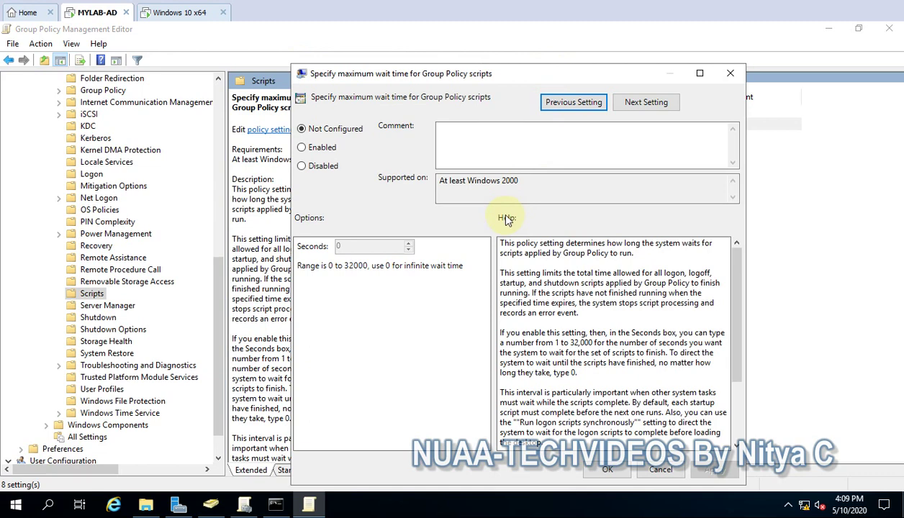
{"action": "left_click_drag", "start_coordinate": [513, 79], "coordinate": [502, 58]}
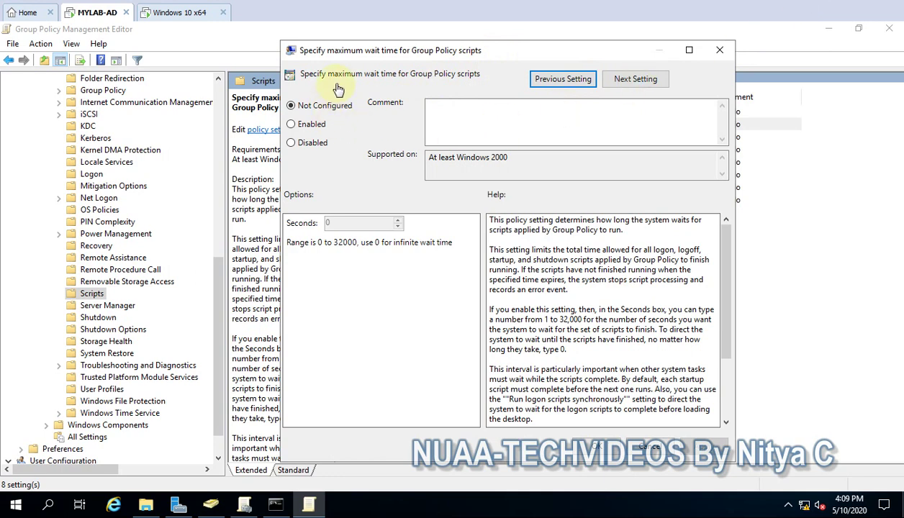
{"action": "left_click", "coordinate": [309, 130]}
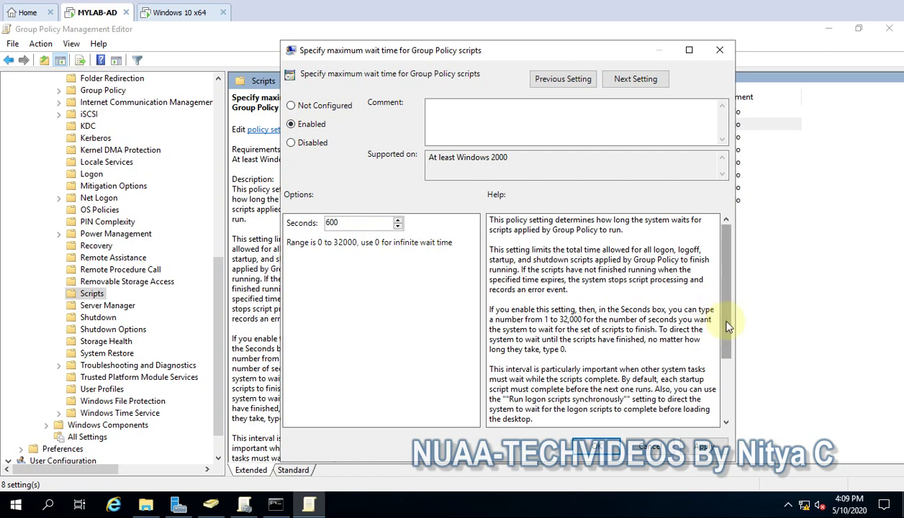
Check the default wait time in the policy's help text, then set the maximum wait to 15 seconds and save the policy.
{"action": "left_click_drag", "start_coordinate": [725, 266], "coordinate": [728, 396]}
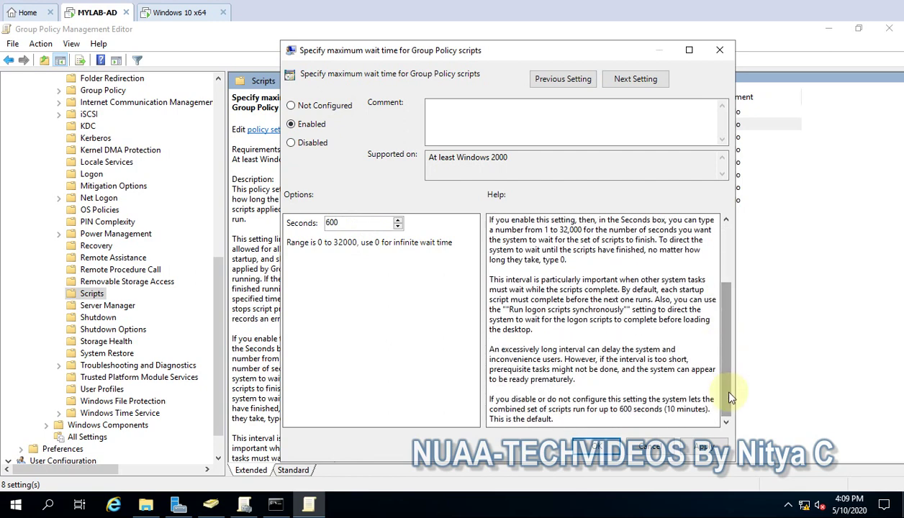
{"action": "left_click_drag", "start_coordinate": [612, 409], "coordinate": [697, 418]}
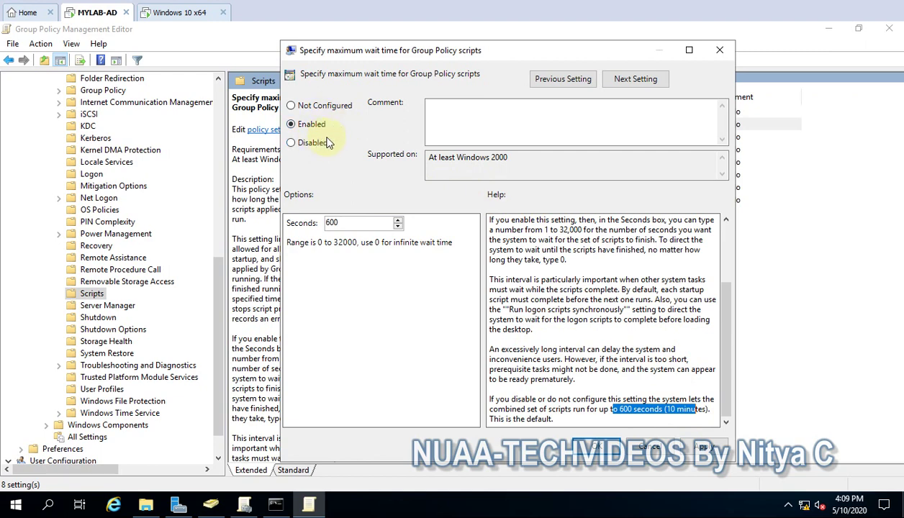
{"action": "left_click_drag", "start_coordinate": [342, 226], "coordinate": [303, 225]}
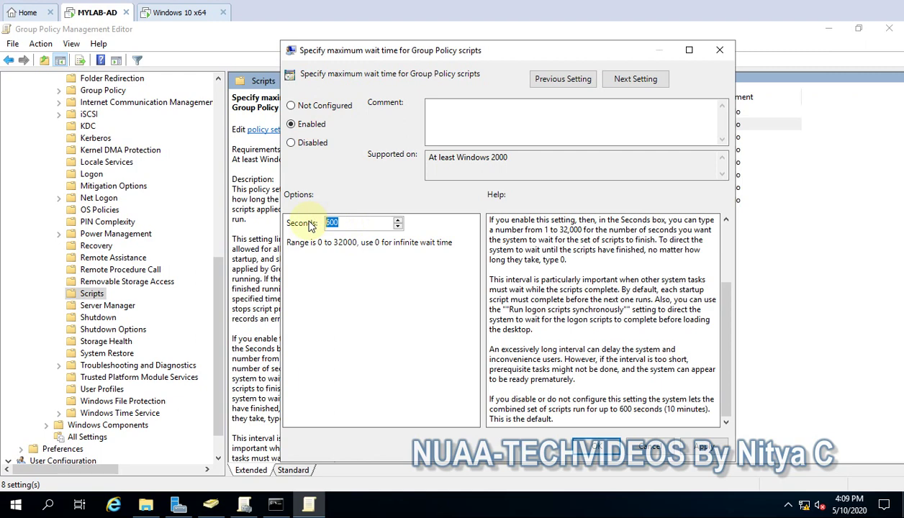
{"action": "type", "text": "15"}
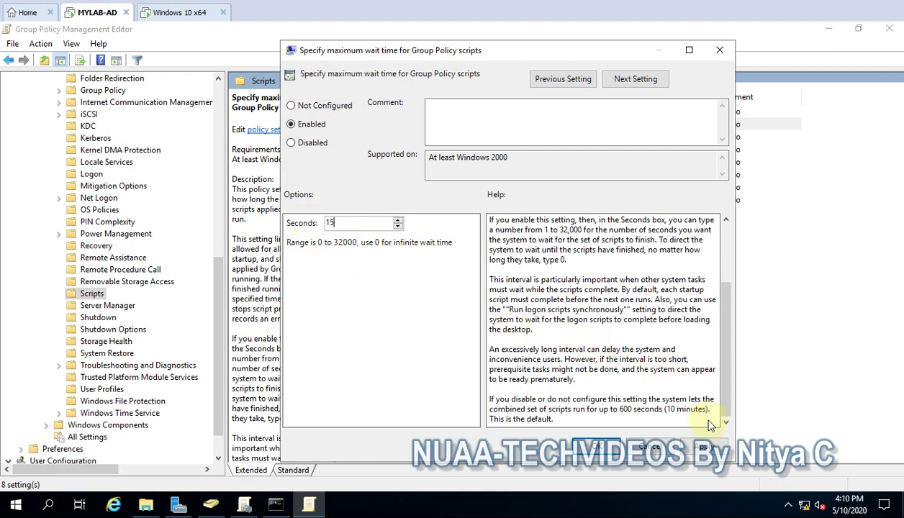
{"action": "left_click", "coordinate": [703, 449]}
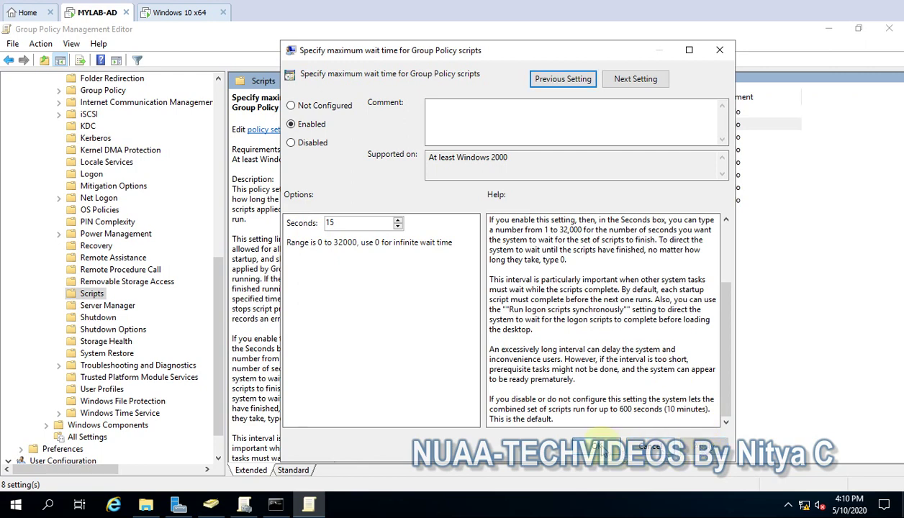
{"action": "left_click", "coordinate": [596, 446]}
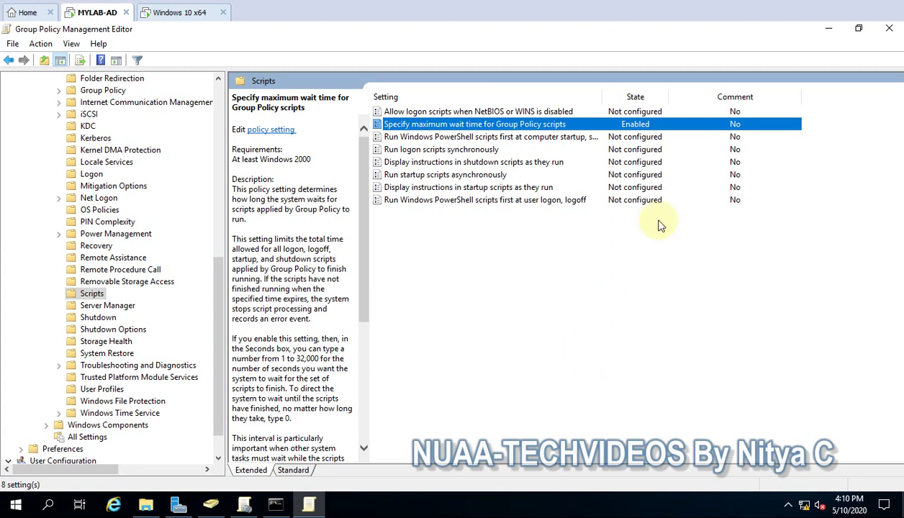
Force a Group Policy update on the MYLAB-AD server by running gpupdate /force in the already open Command Prompt.
{"action": "left_click", "coordinate": [274, 508]}
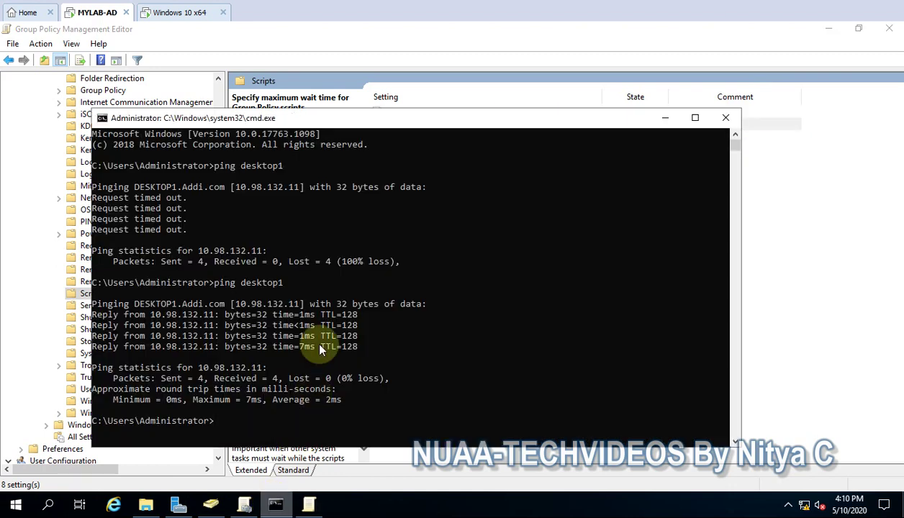
{"action": "left_click", "coordinate": [340, 279]}
{"action": "type", "text": "gp"}
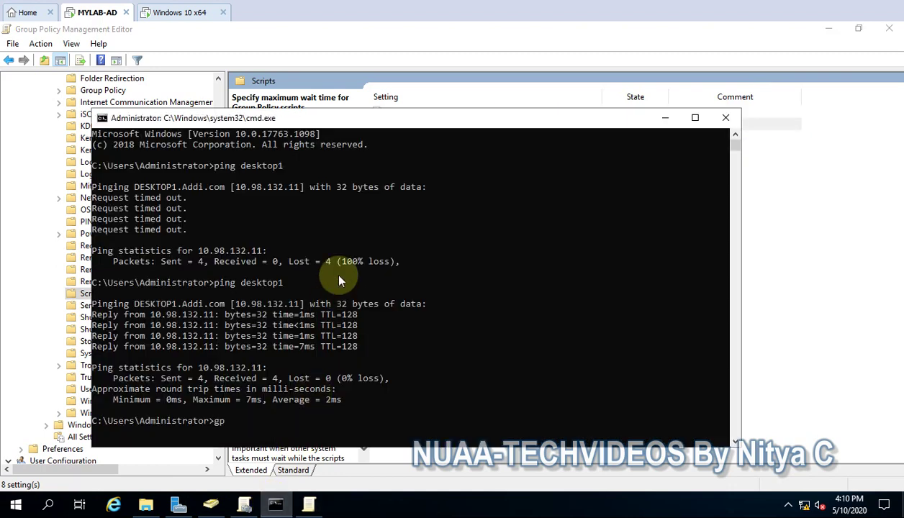
{"action": "type", "text": "update /force"}
{"action": "key", "text": "Return"}
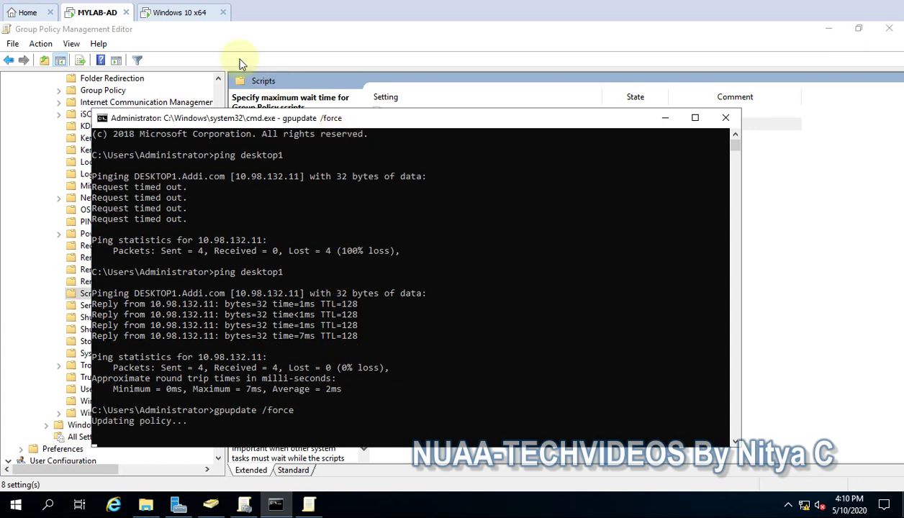
Switch to the Windows 10 x64 virtual machine, open a Command Prompt and run gpupdate /force.
{"action": "left_click", "coordinate": [179, 13]}
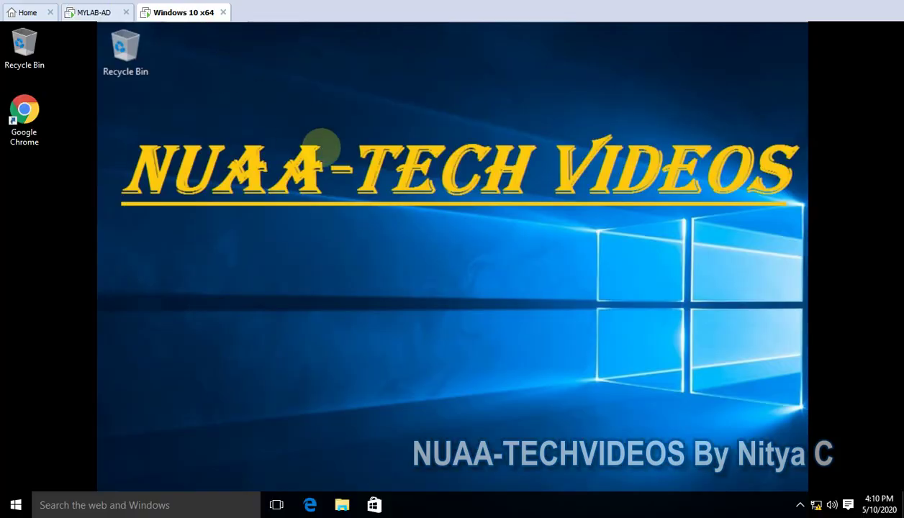
{"action": "right_click", "coordinate": [193, 125]}
{"action": "left_click", "coordinate": [237, 169]}
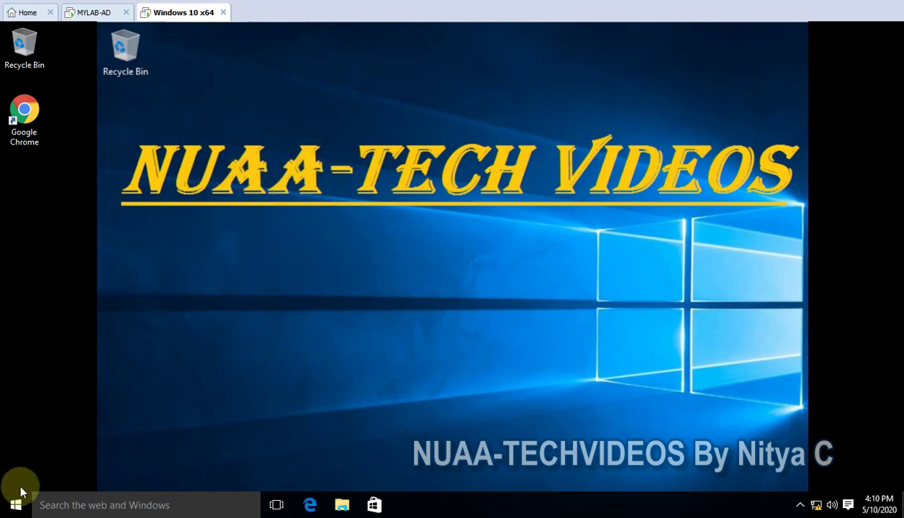
{"action": "right_click", "coordinate": [18, 496]}
{"action": "left_click", "coordinate": [68, 456]}
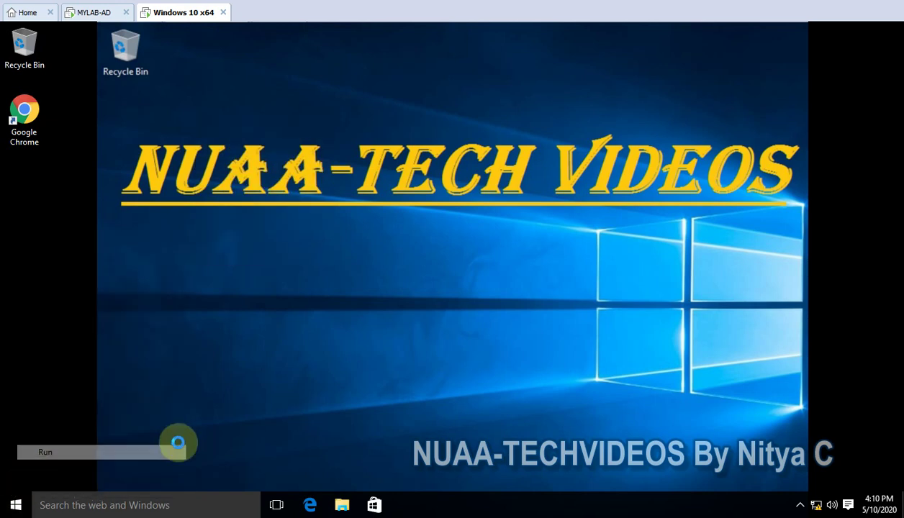
{"action": "key", "text": "Return"}
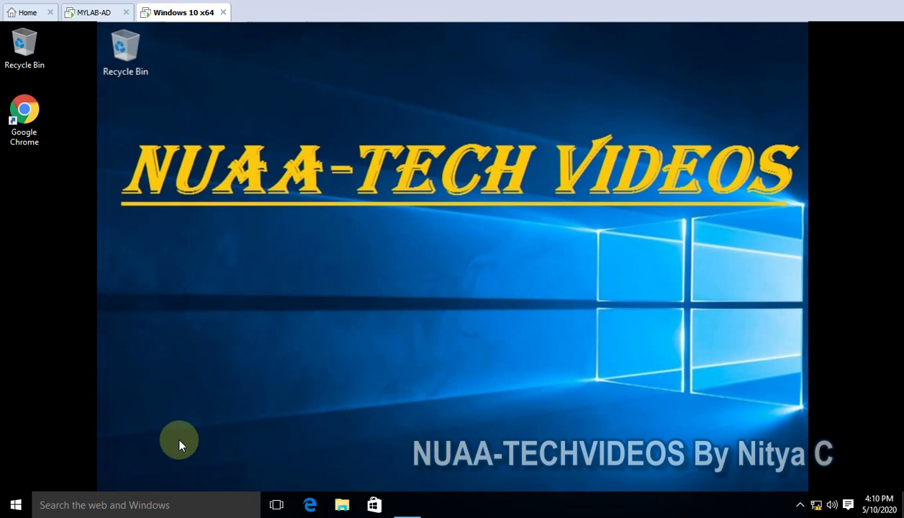
{"action": "type", "text": "gpu"}
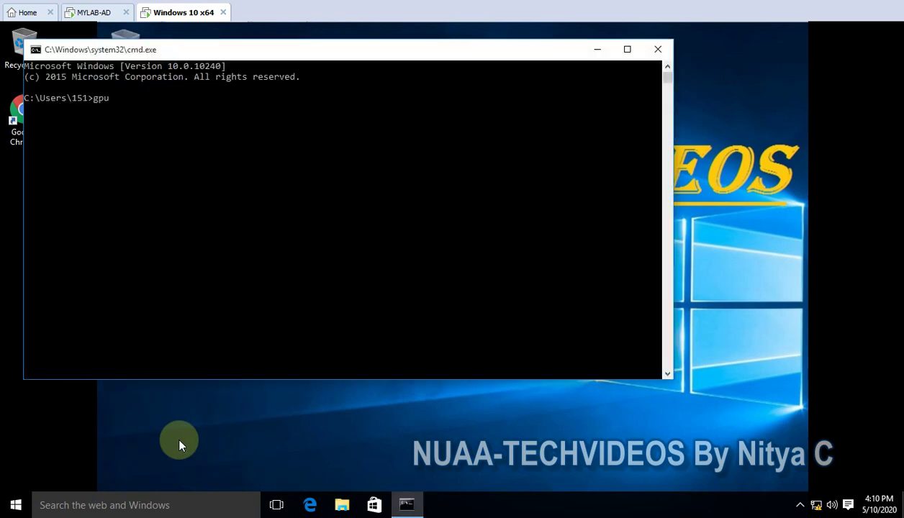
{"action": "type", "text": "pdate /force"}
{"action": "key", "text": "Return"}
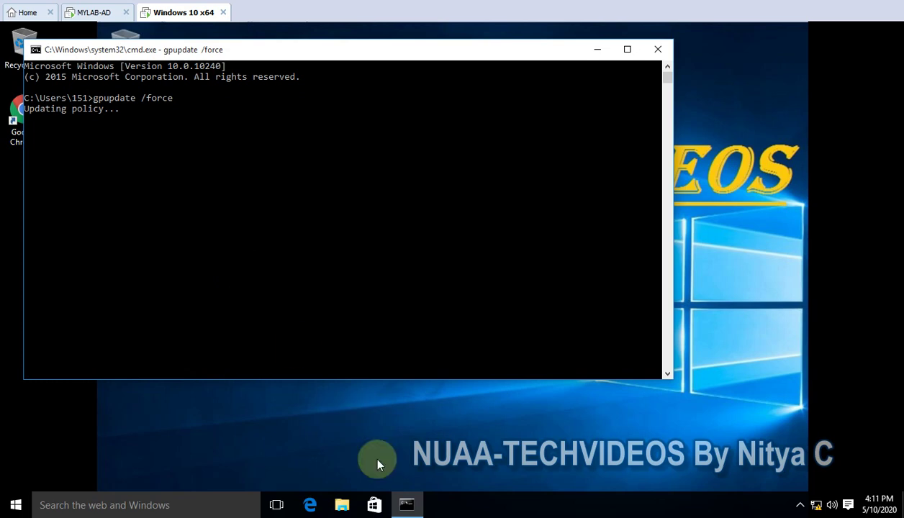
{"action": "left_click", "coordinate": [415, 465]}
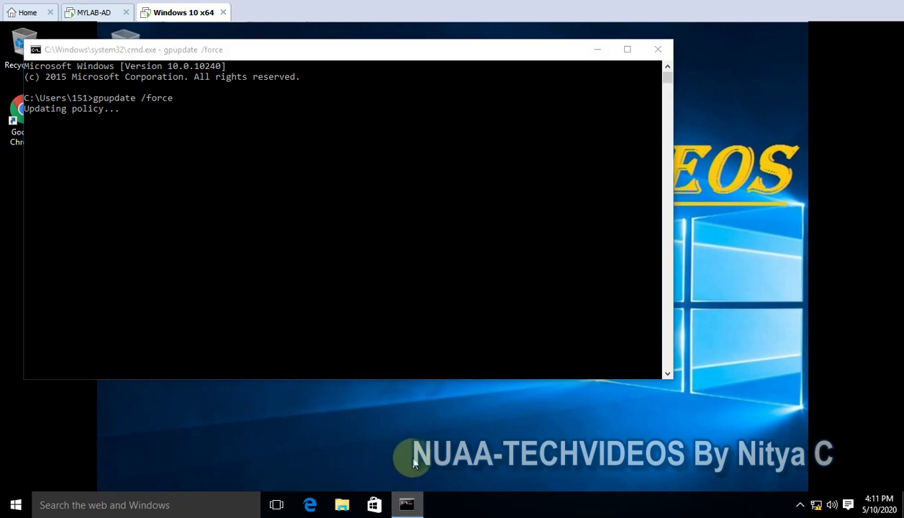
{"action": "right_click", "coordinate": [406, 505]}
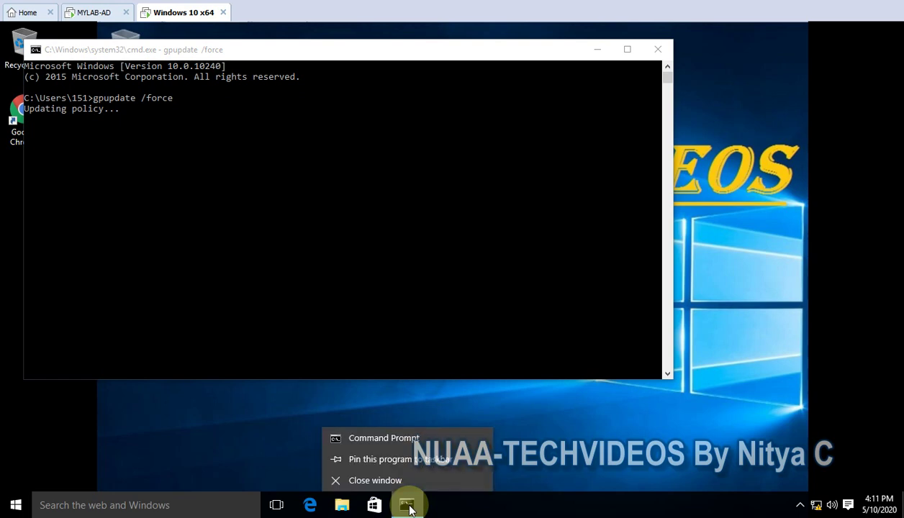
{"action": "right_click", "coordinate": [392, 437]}
{"action": "left_click", "coordinate": [417, 372]}
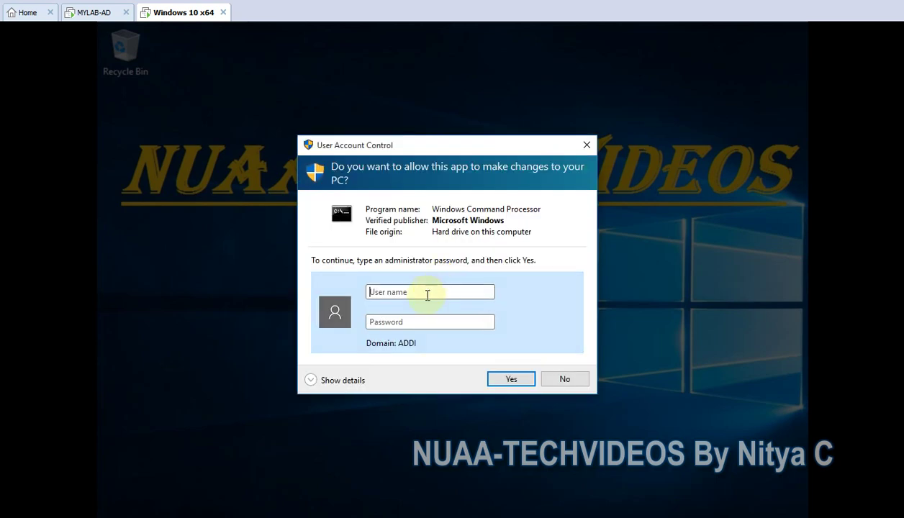
{"action": "left_click", "coordinate": [424, 294]}
{"action": "left_click", "coordinate": [566, 379]}
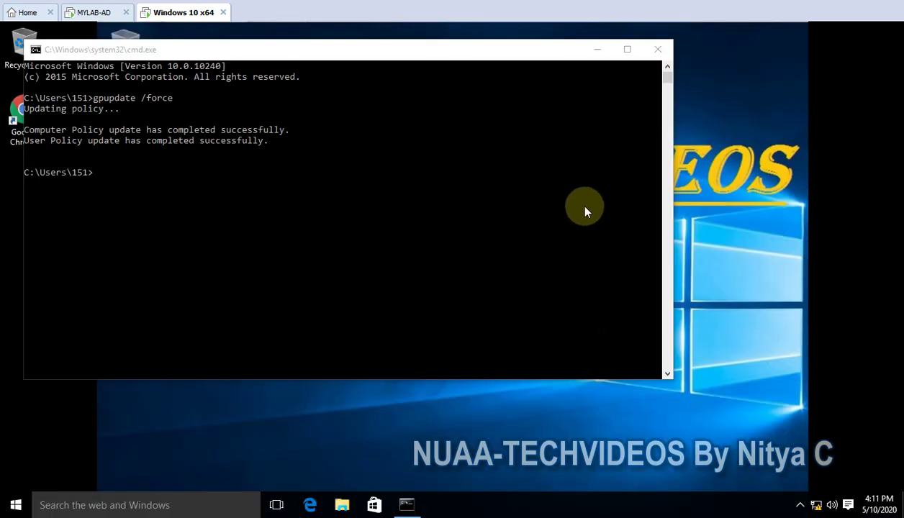
Minimize the Command Prompt, refresh the desktop and restart the Windows 10 x64 virtual machine.
{"action": "left_click", "coordinate": [594, 51]}
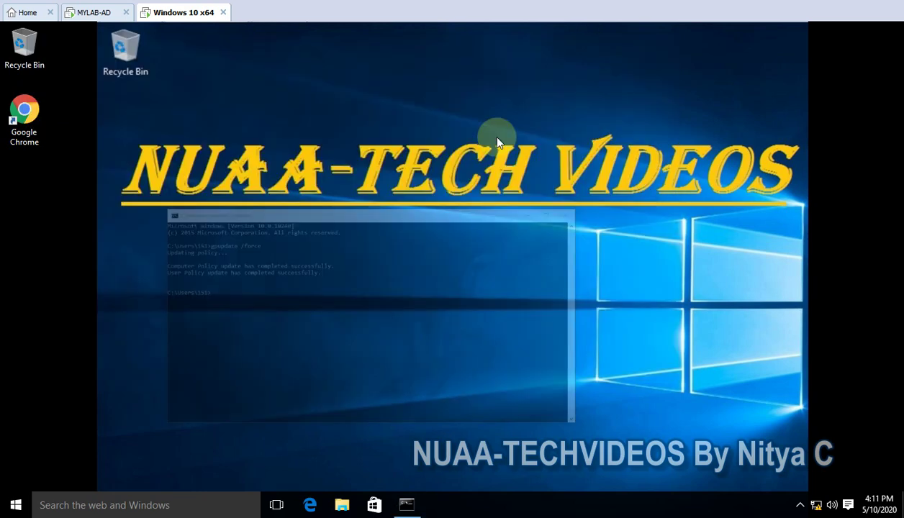
{"action": "right_click", "coordinate": [321, 211]}
{"action": "left_click", "coordinate": [355, 252]}
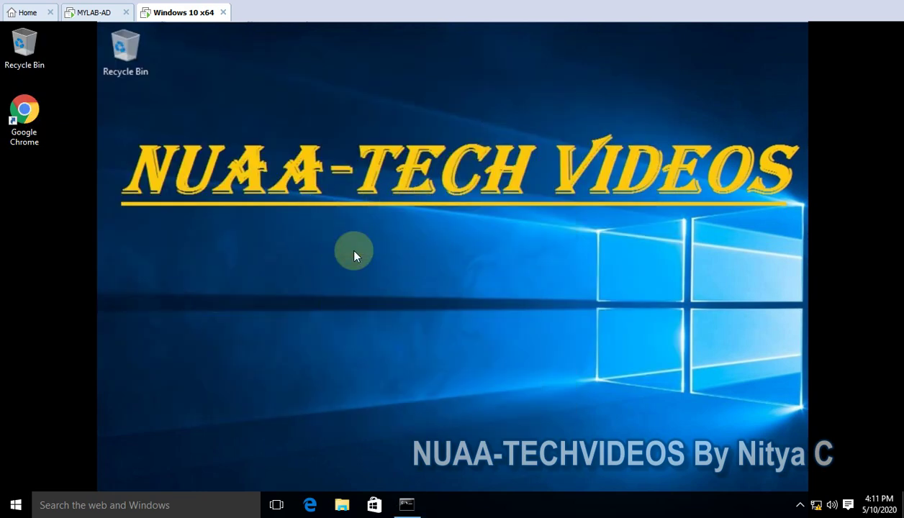
{"action": "right_click", "coordinate": [15, 503]}
{"action": "mouse_move", "coordinate": [53, 478]}
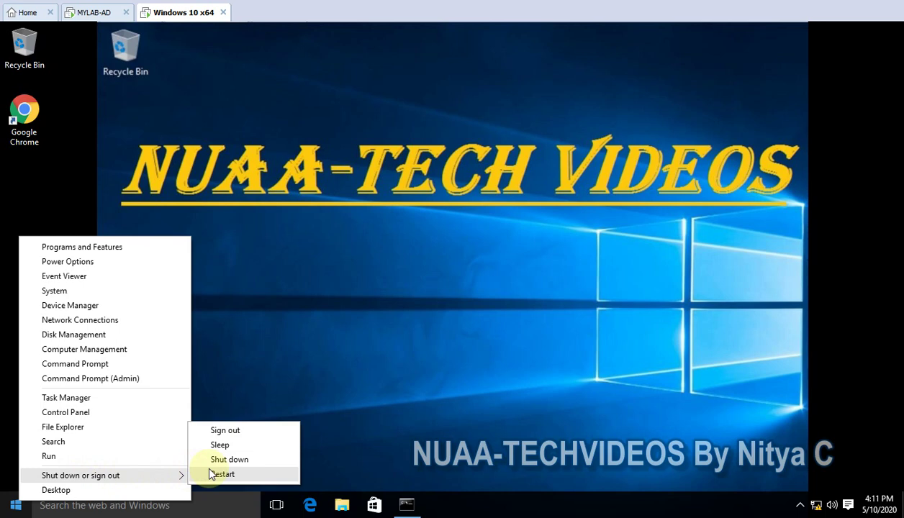
{"action": "left_click", "coordinate": [238, 477]}
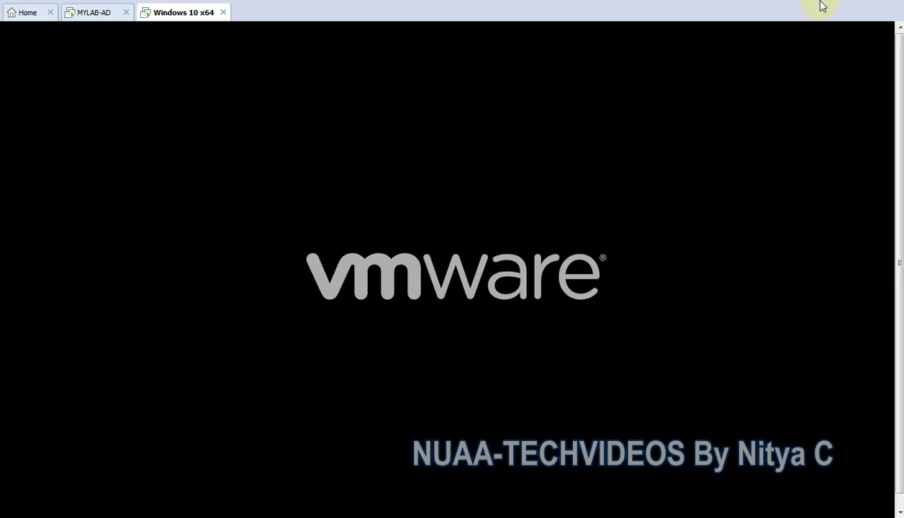
Return to the MYLAB-AD machine and minimize the Command Prompt to show the Scripts policies in the Group Policy Management Editor.
{"action": "left_click", "coordinate": [530, 181]}
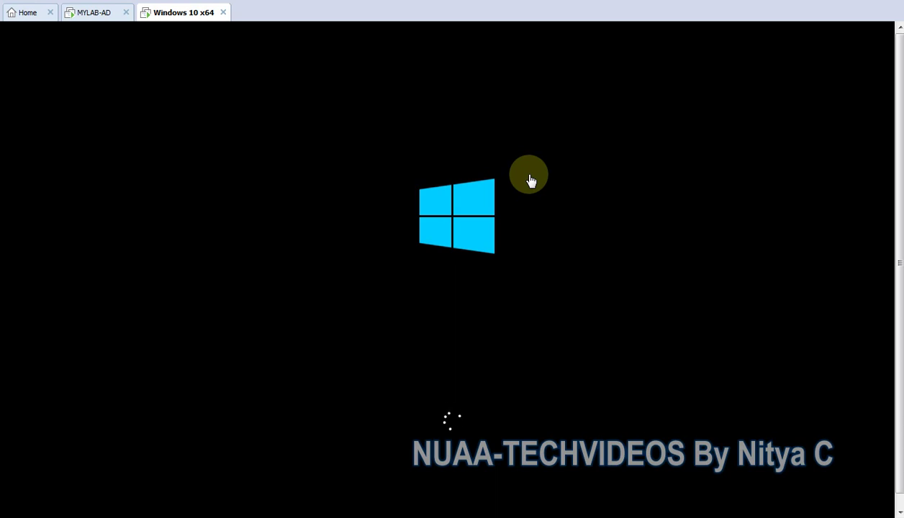
{"action": "left_click", "coordinate": [95, 14]}
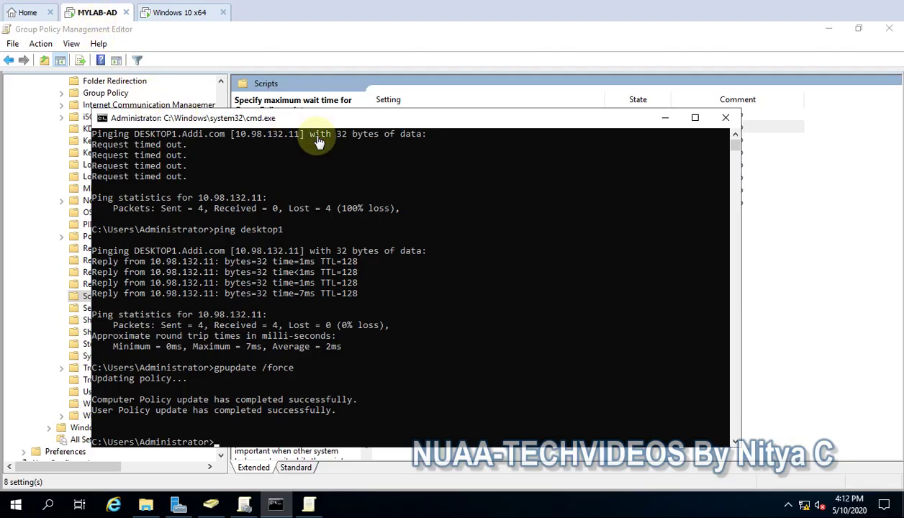
{"action": "left_click", "coordinate": [666, 121]}
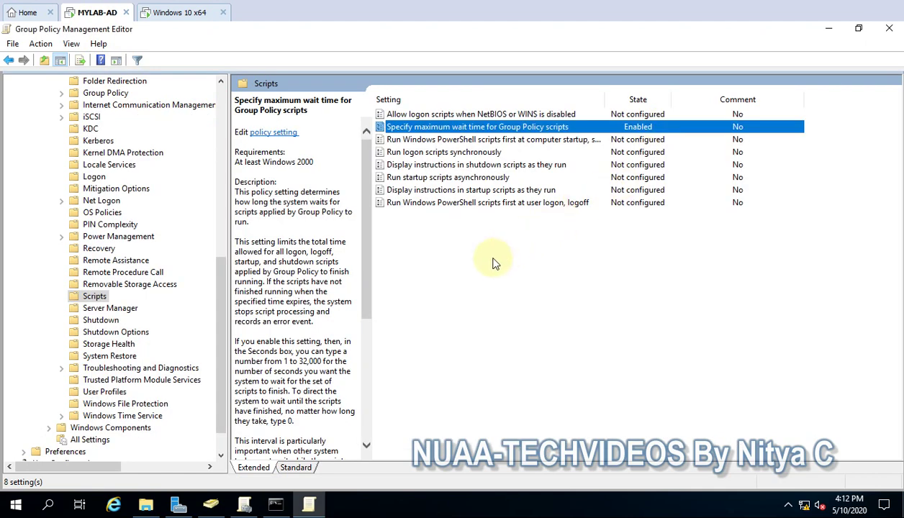